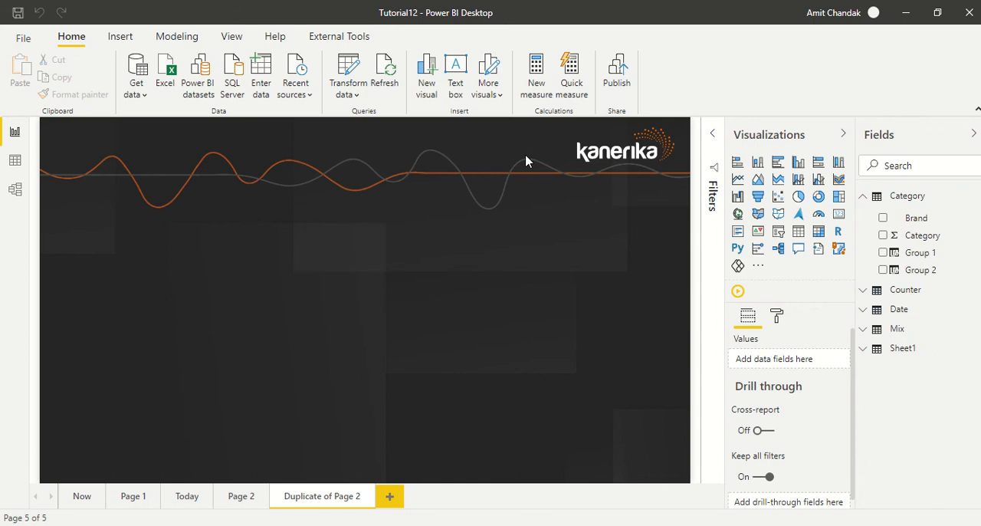
Create a new measure in the Category table with the formula Measure 2 = PI().
left_click(535, 84)
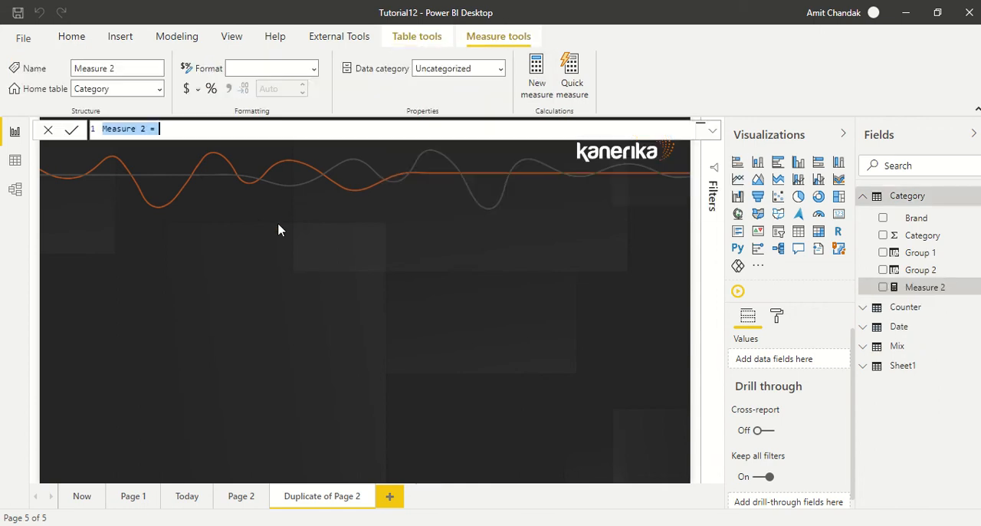
left_click(196, 134)
type("pi")
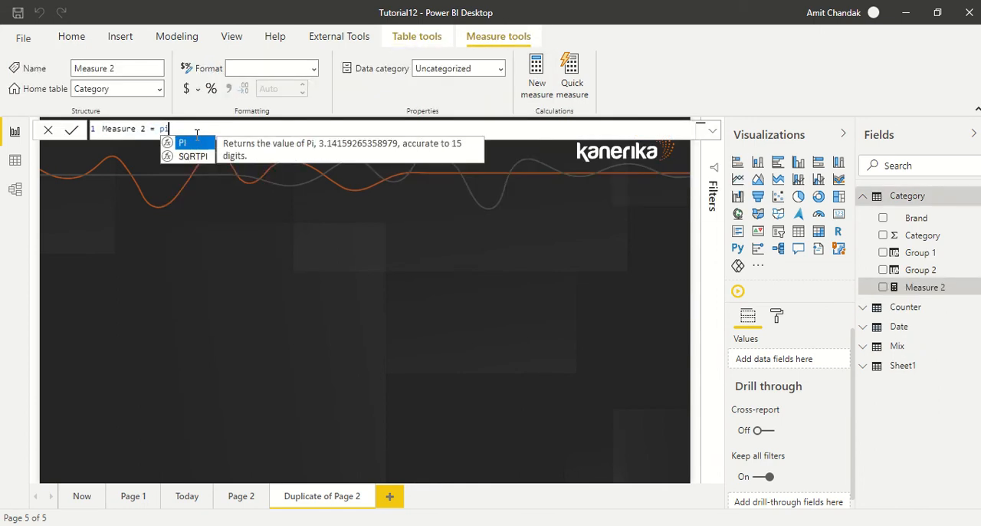
key("Tab")
key("Return")
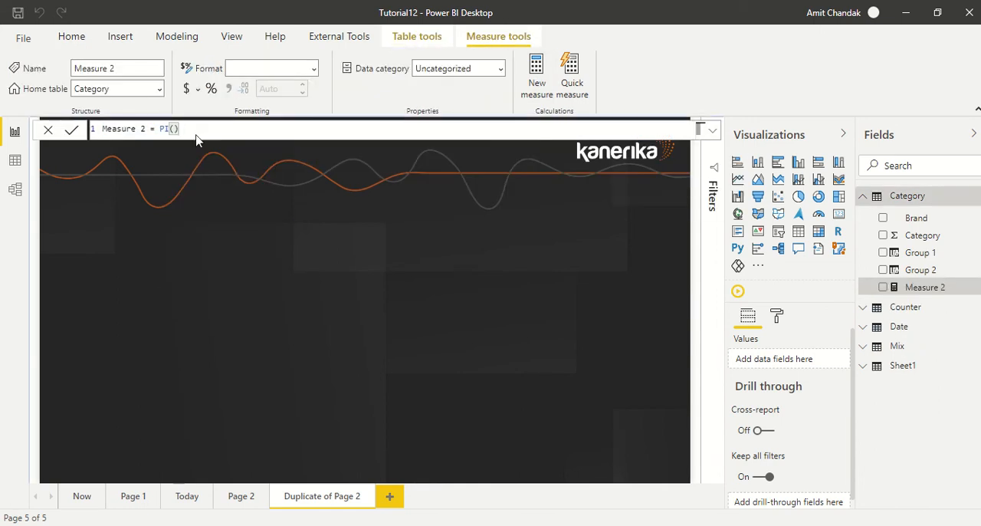
left_click(189, 285)
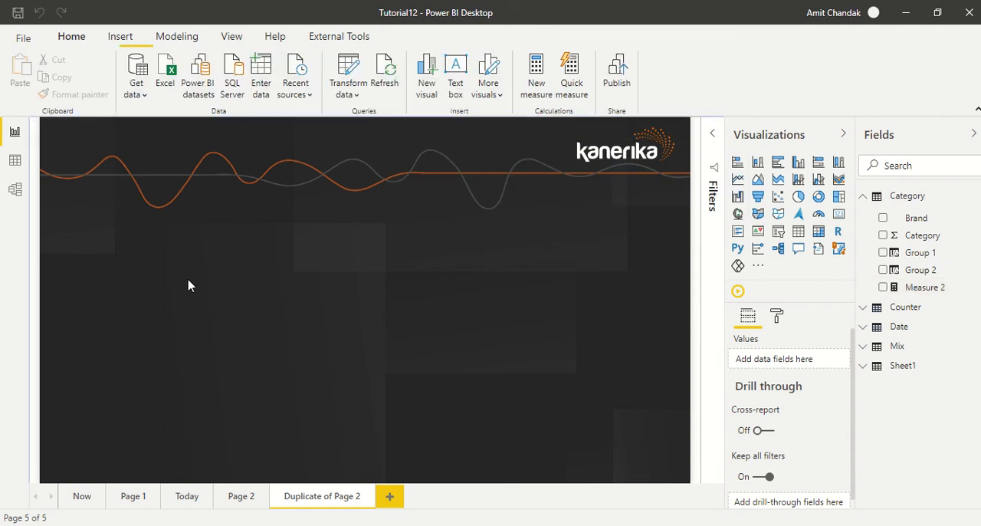
Place Measure 2 on the report page, show it as a card visual, and widen the card.
left_click_drag(927, 286, 270, 240)
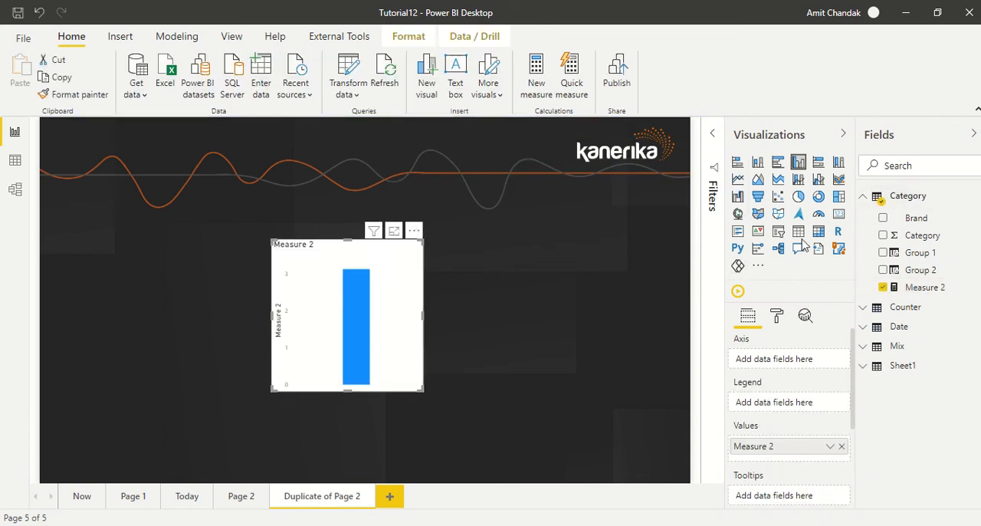
left_click(839, 214)
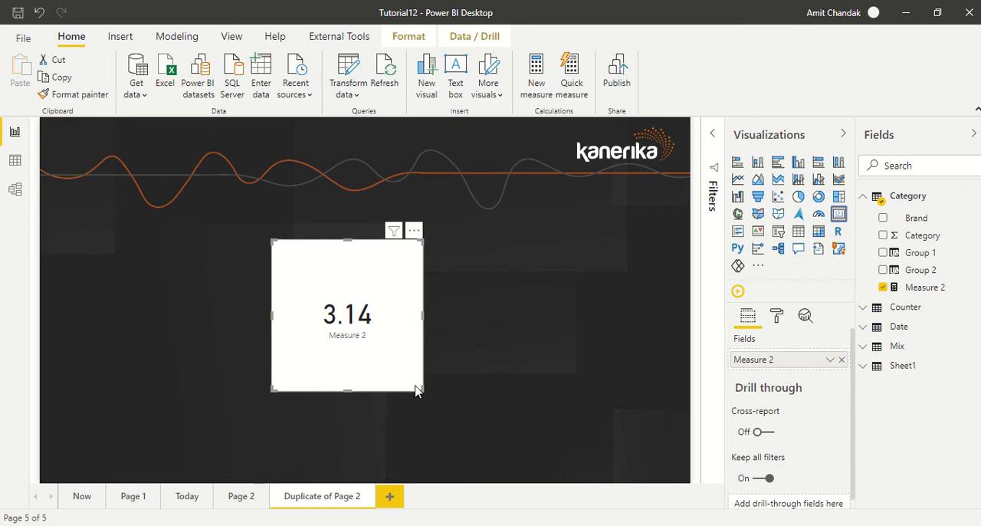
left_click_drag(422, 391, 531, 386)
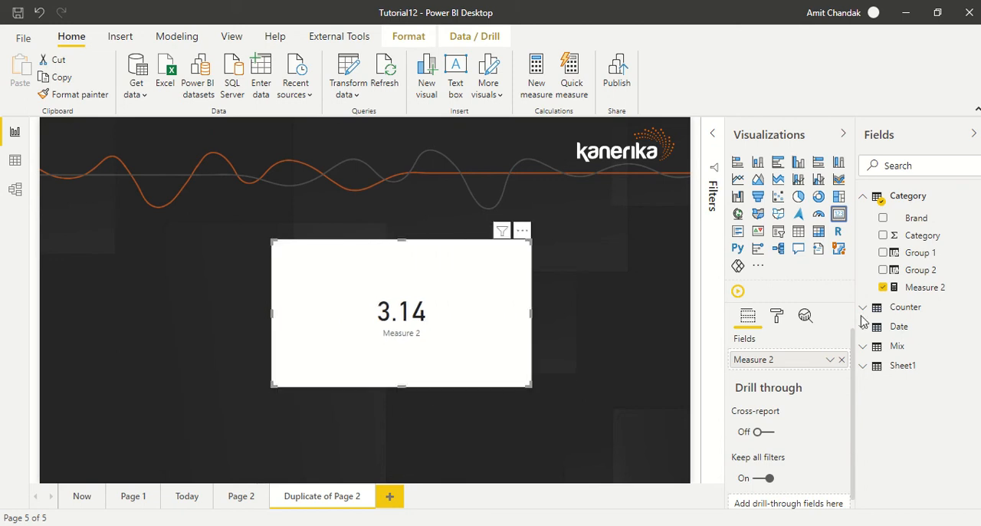
Format Measure 2 as a decimal number with 6 decimal places.
left_click(925, 287)
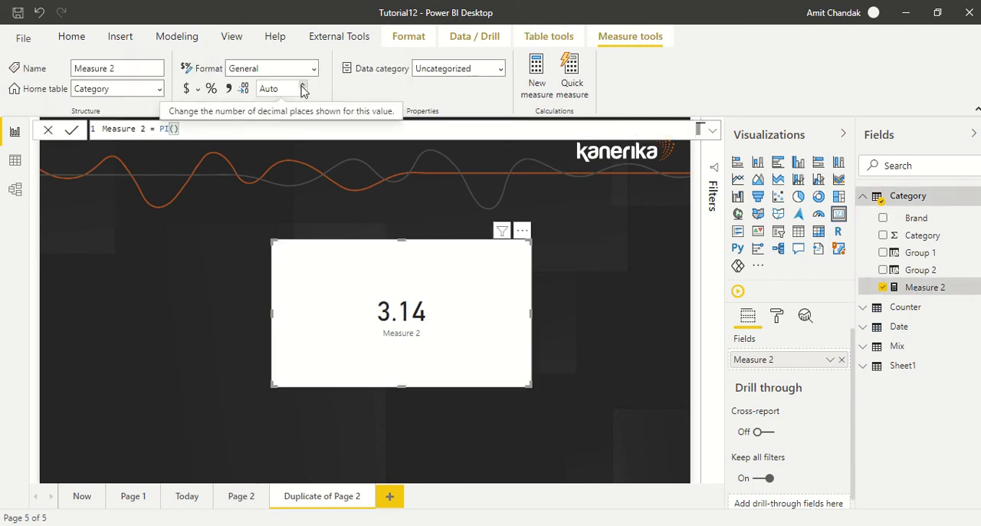
left_click(303, 86)
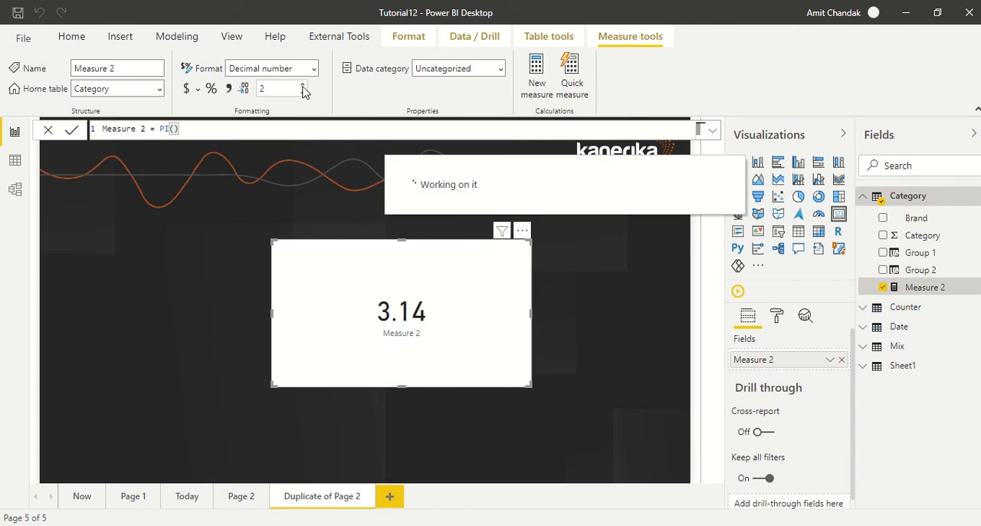
left_click(303, 86)
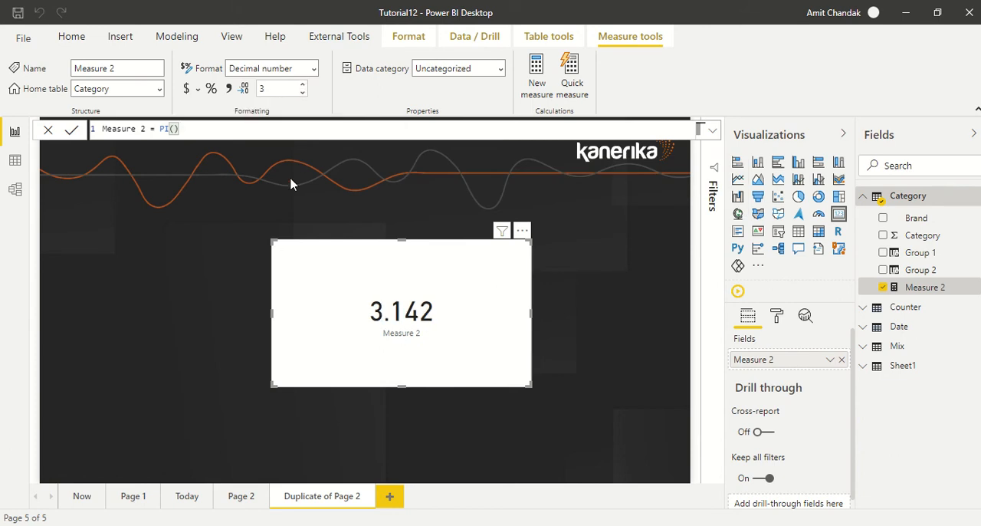
left_click(303, 86)
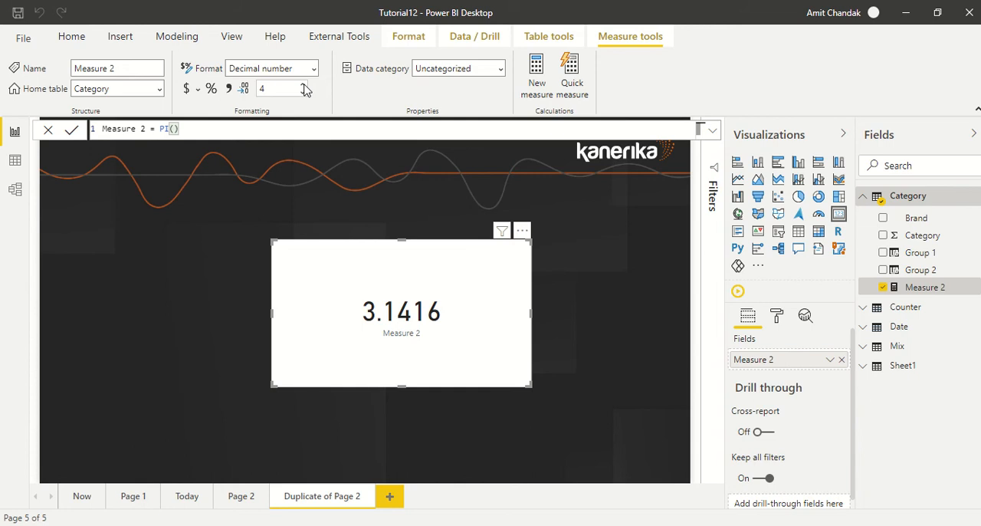
left_click(303, 86)
left_click(304, 86)
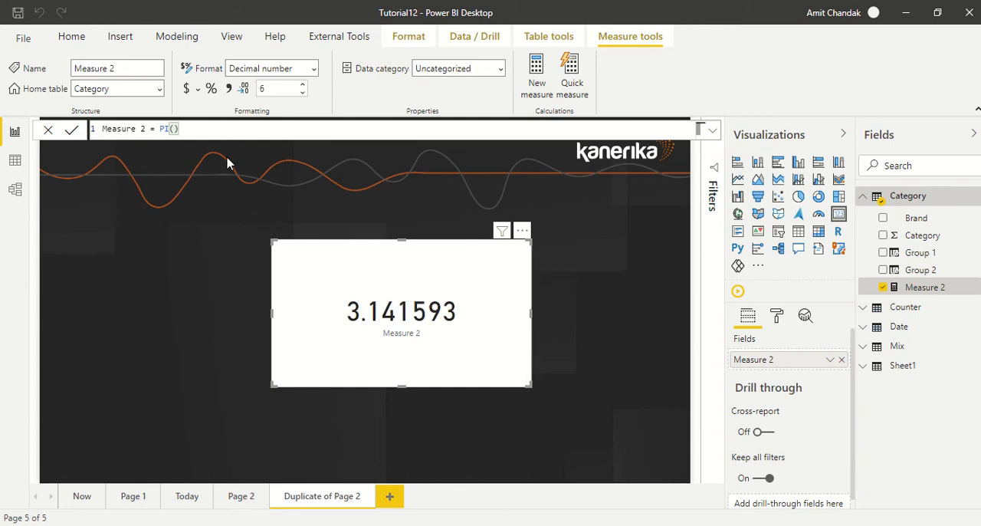
Extend the Measure 2 formula to PI()*6*6 and commit it.
left_click(216, 134)
type("*6*")
key("Return")
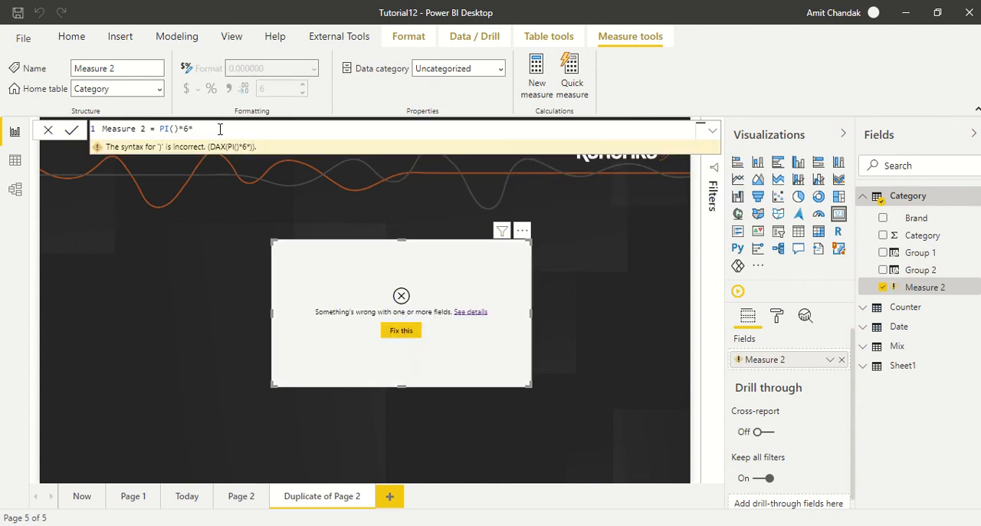
type("6")
key("Return")
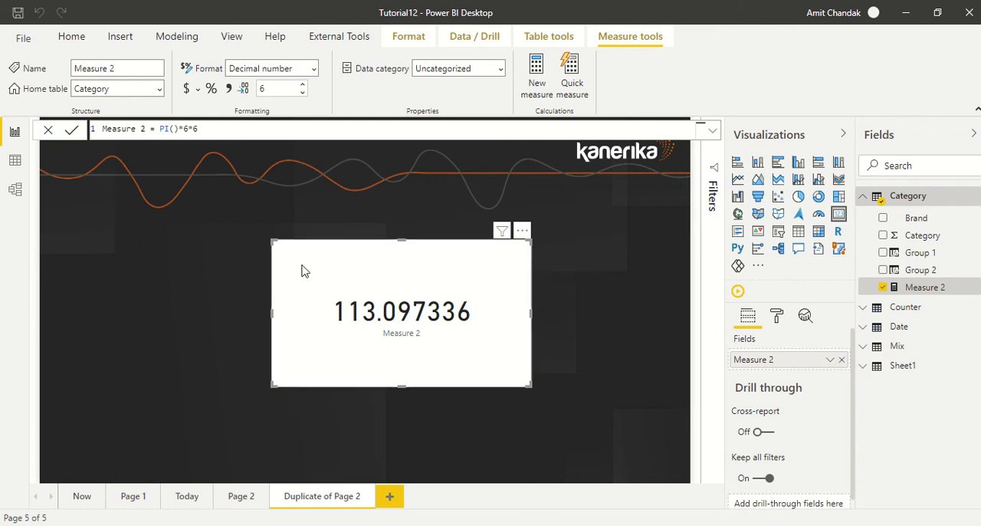
Move the Measure 2 card to the left edge of the report page, make it narrower, and deselect it.
left_click_drag(338, 278, 99, 217)
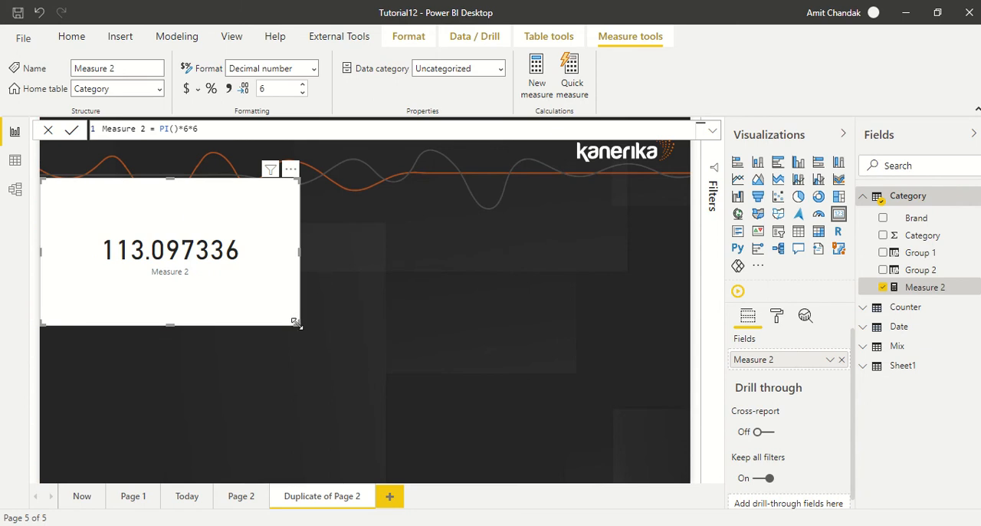
left_click_drag(299, 323, 219, 332)
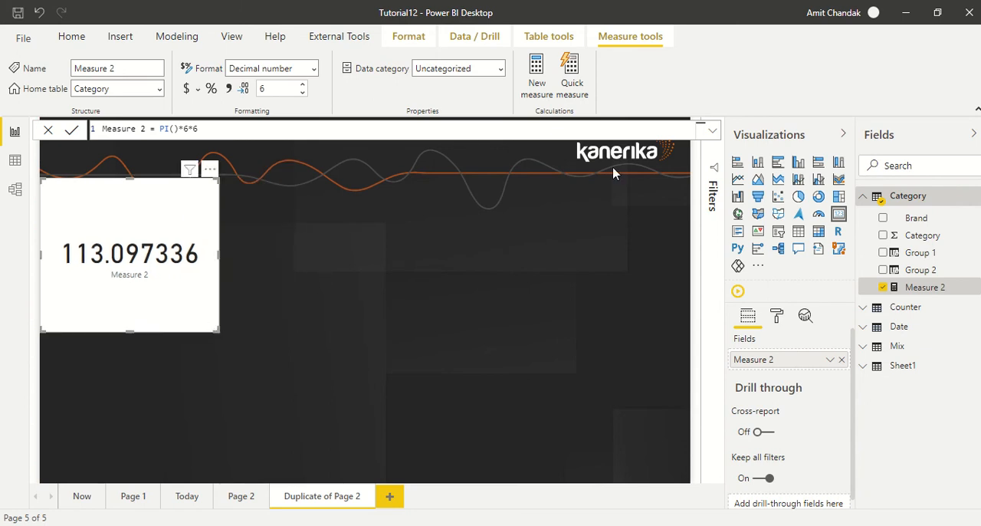
left_click(530, 240)
Create another measure in the Category table with the formula Measure 3 = RAND().
left_click(549, 89)
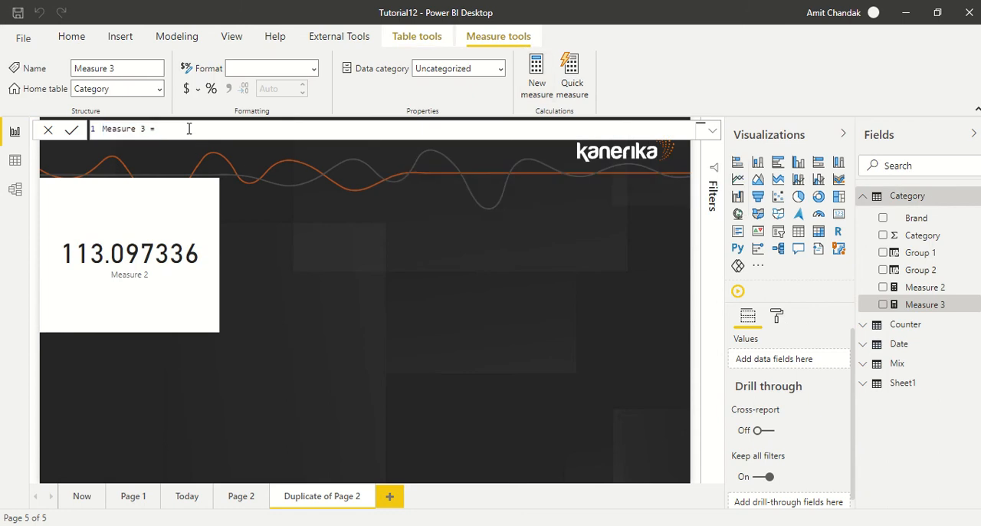
type("ran")
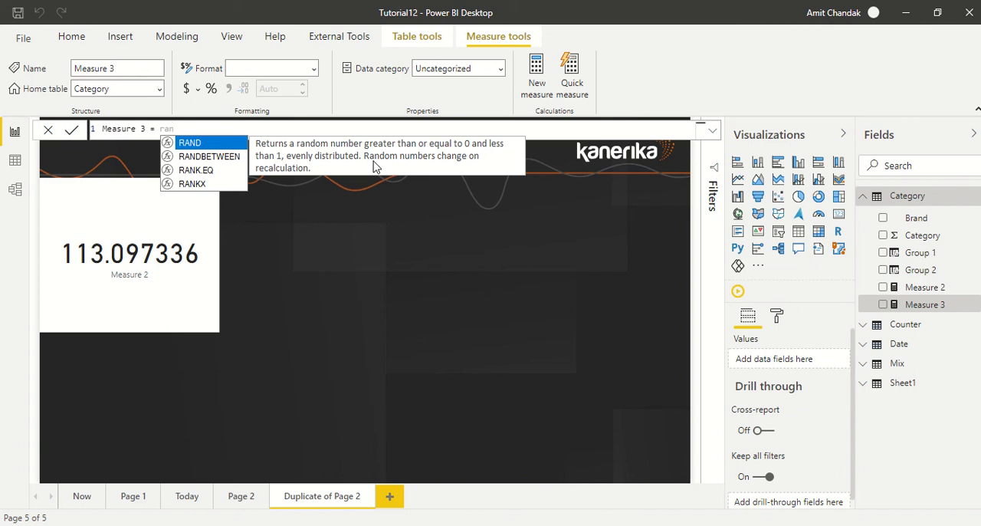
key("Tab")
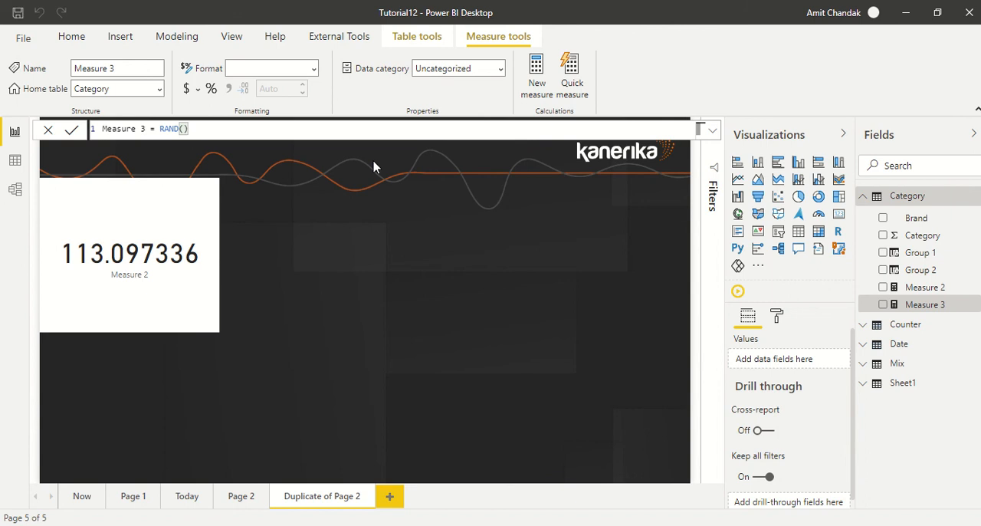
key("Return")
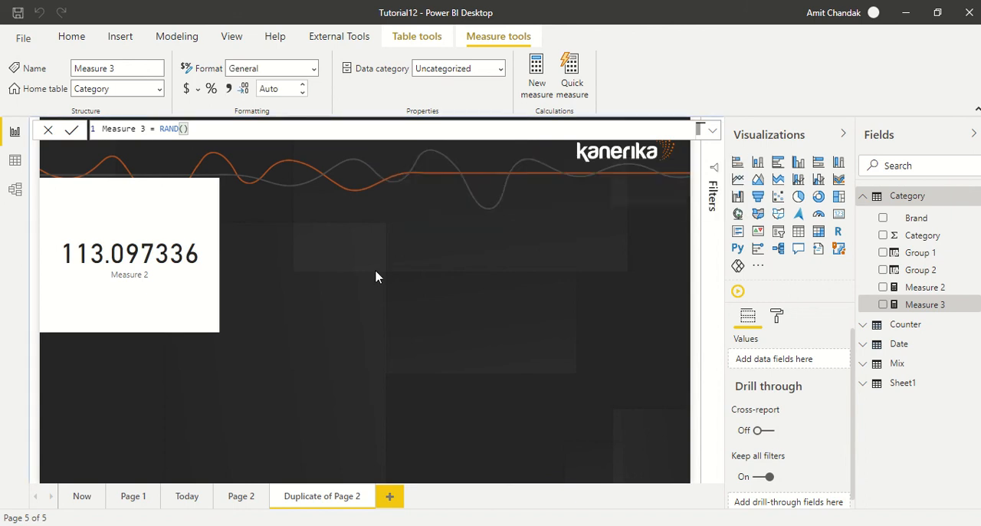
left_click(523, 238)
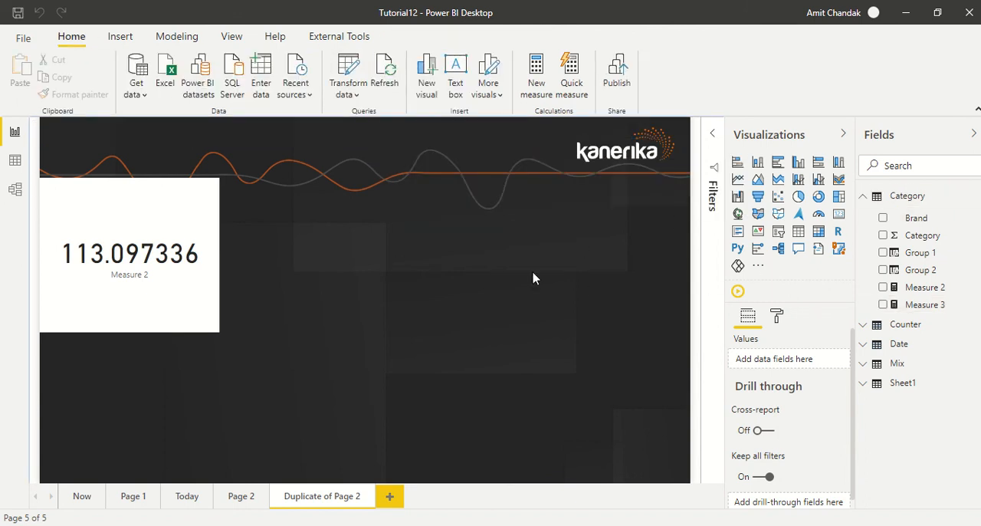
left_click(538, 86)
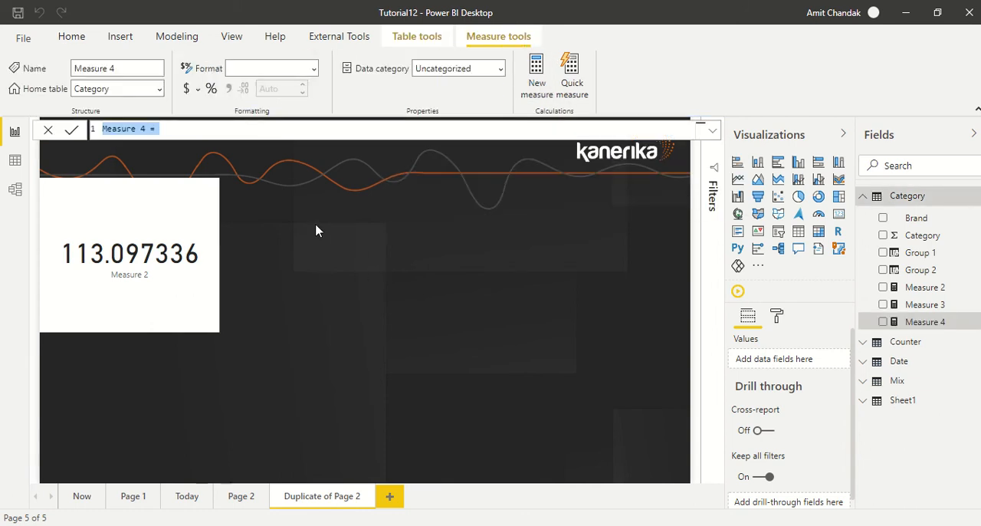
left_click(311, 191)
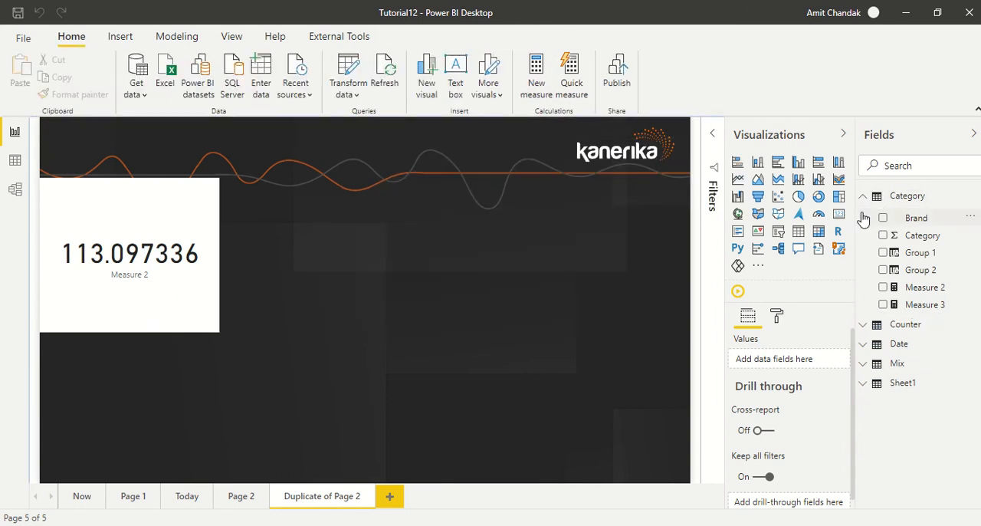
Add a second card visual in the right half of the report page and fill it with Measure 3.
left_click(838, 213)
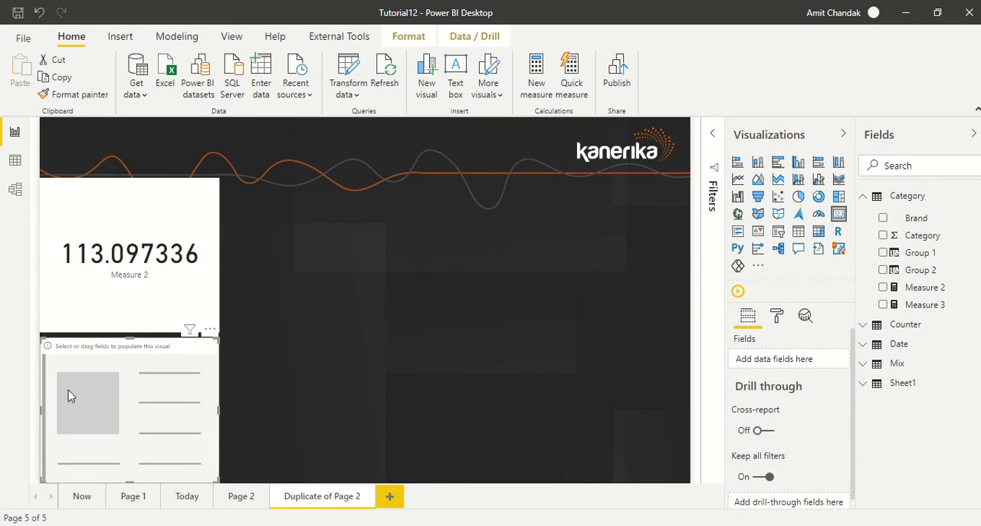
left_click_drag(69, 395, 401, 236)
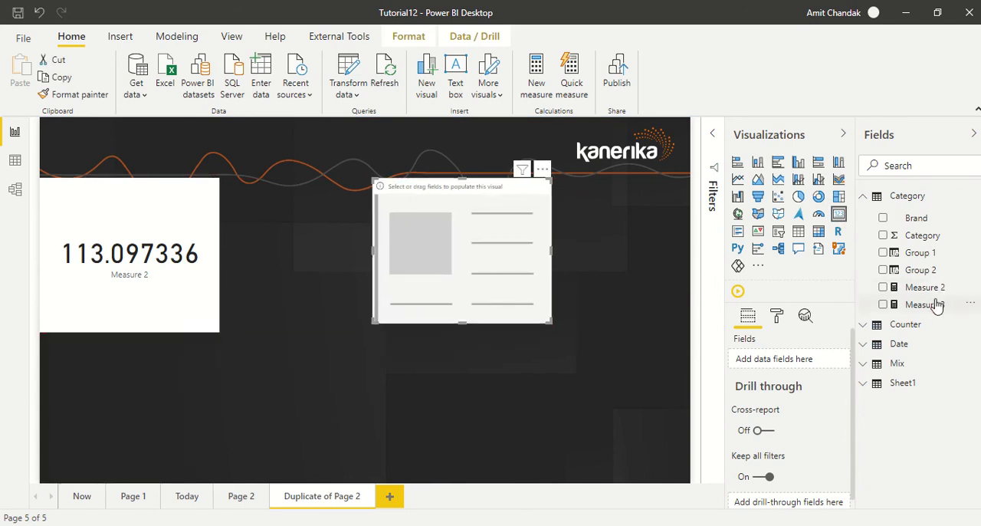
left_click_drag(936, 305, 491, 259)
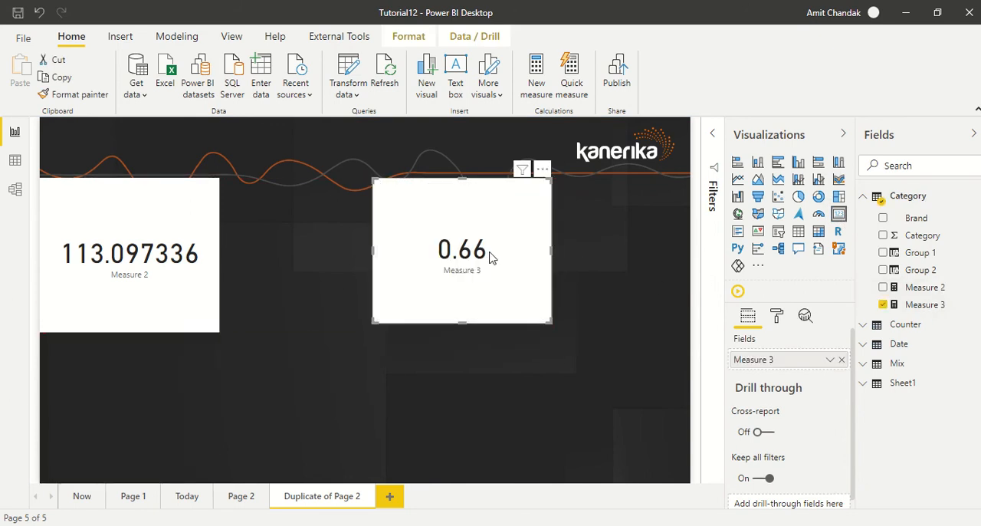
Rename Measure 3 to Rand in its formula, keeping the RAND() expression.
left_click(924, 304)
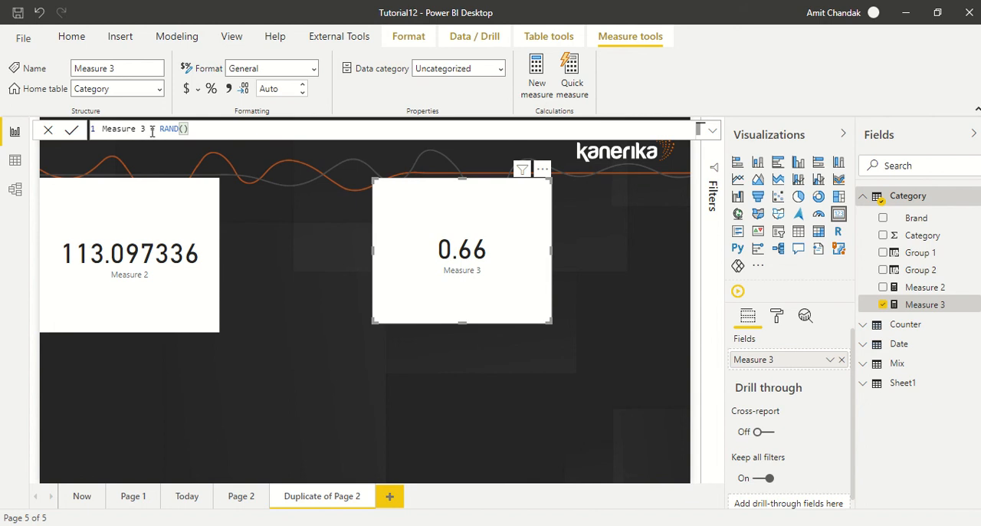
left_click_drag(152, 132, 46, 135)
type("Rand")
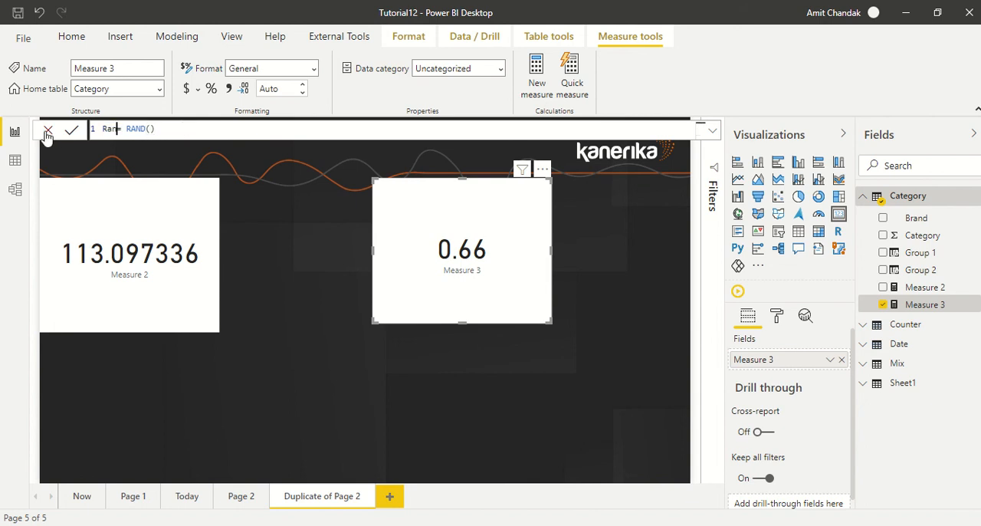
key("Return")
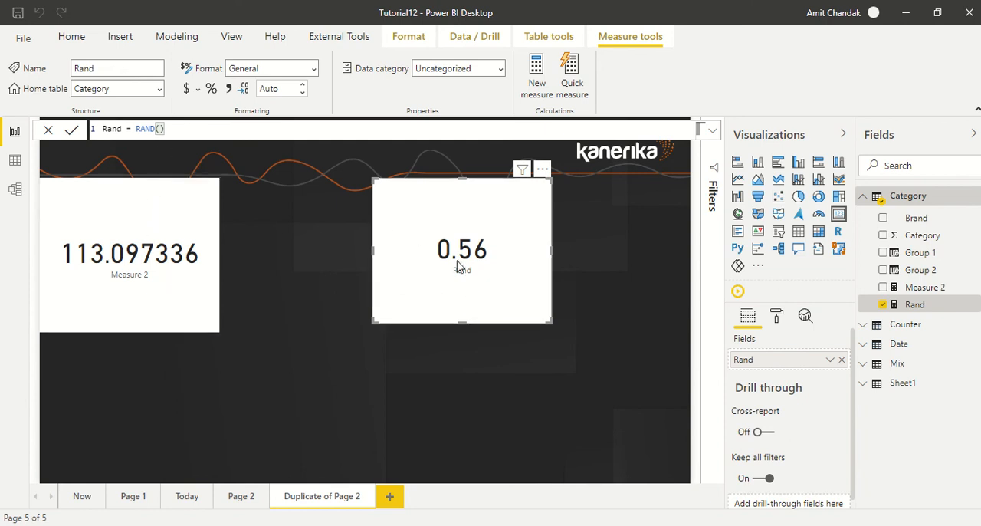
left_click(550, 405)
Add the Brand field below the Rand card and turn the new visual into a slicer.
left_click(913, 221)
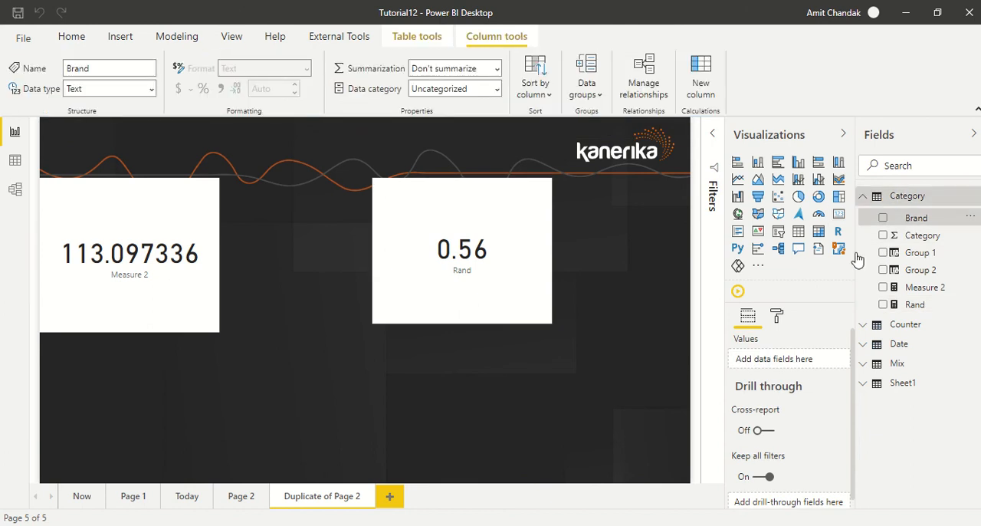
left_click(562, 391)
left_click_drag(920, 220, 468, 414)
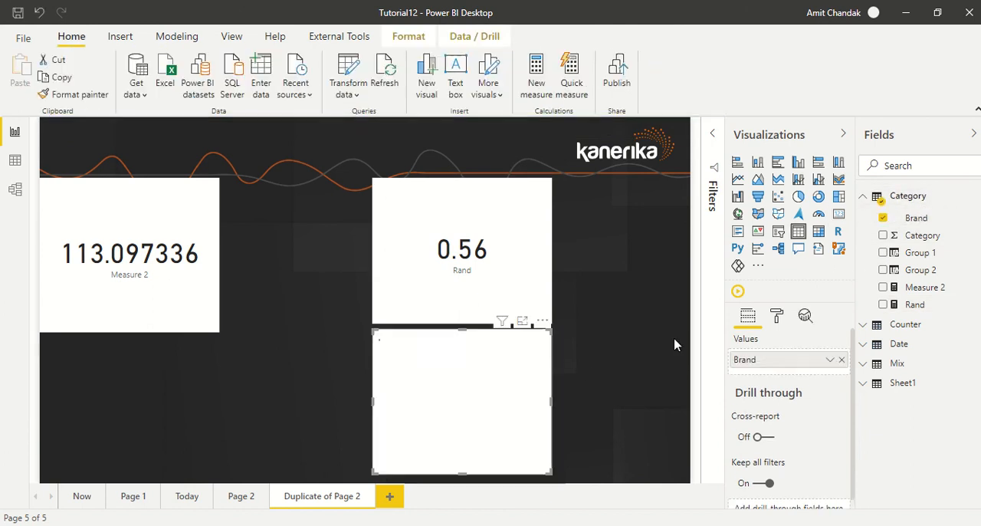
left_click(778, 232)
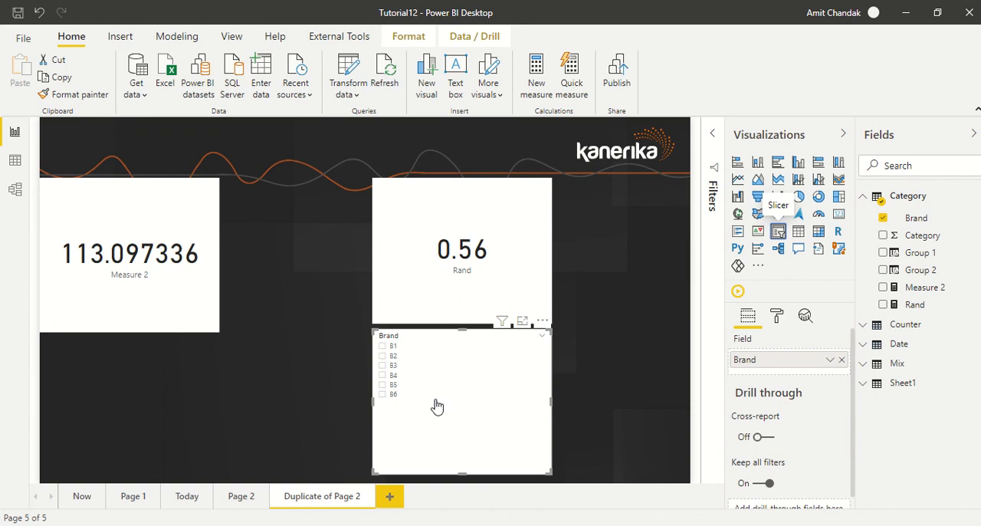
Select different brands one after another in the Brand slicer, ending on B1, to recalculate the Rand card.
left_click(383, 366)
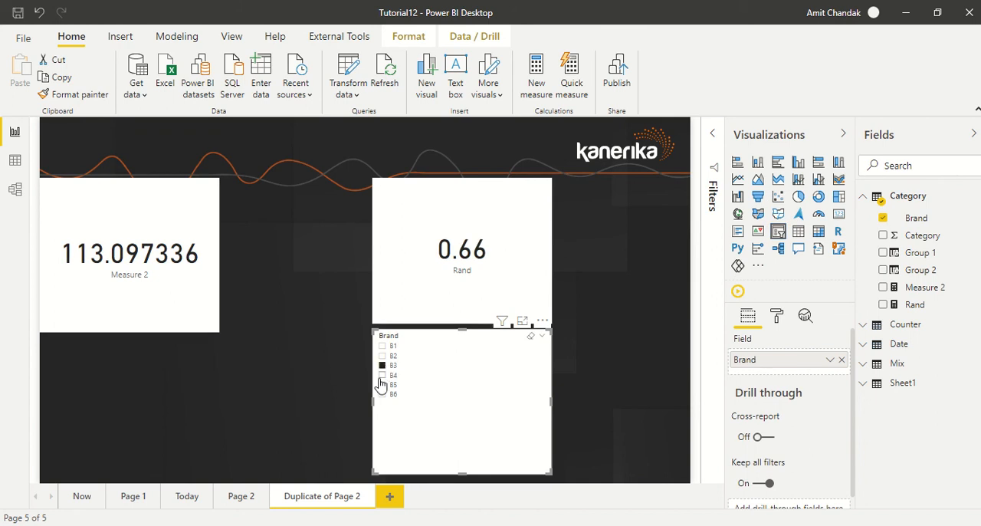
left_click(381, 375)
left_click(382, 384)
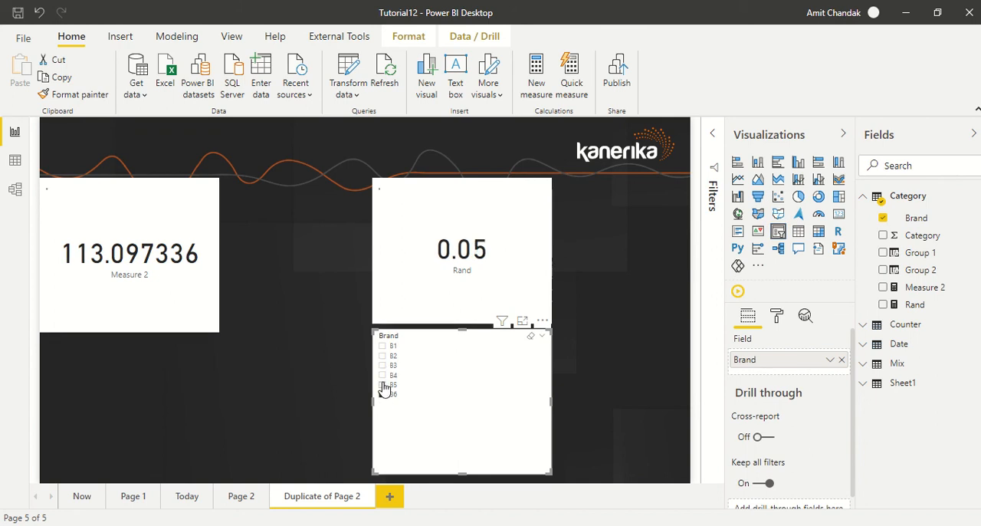
left_click(382, 385)
left_click(382, 356)
left_click(383, 346)
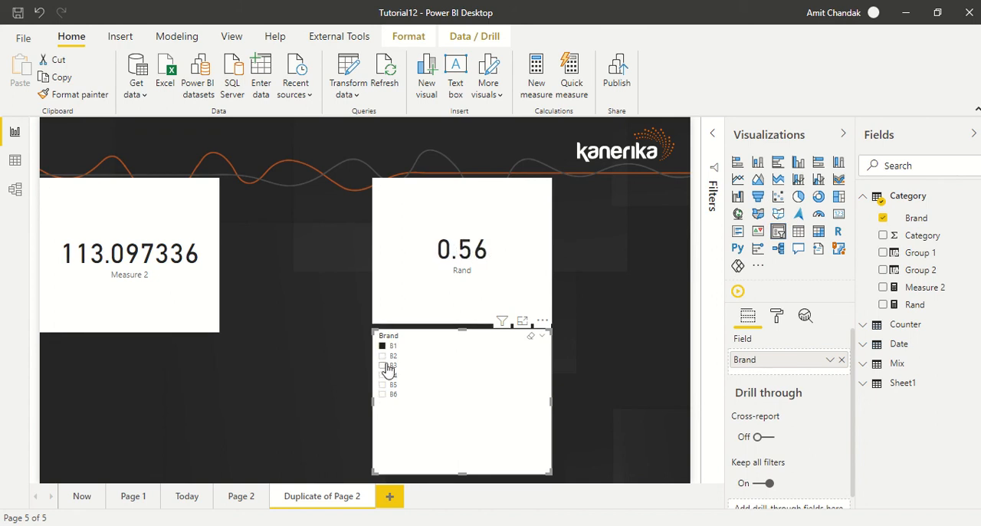
Select brands B3 through B6 one after another in the Brand slicer, and finish on B3 to recalculate the Rand card.
left_click(384, 366)
left_click(383, 376)
left_click(383, 385)
left_click(382, 394)
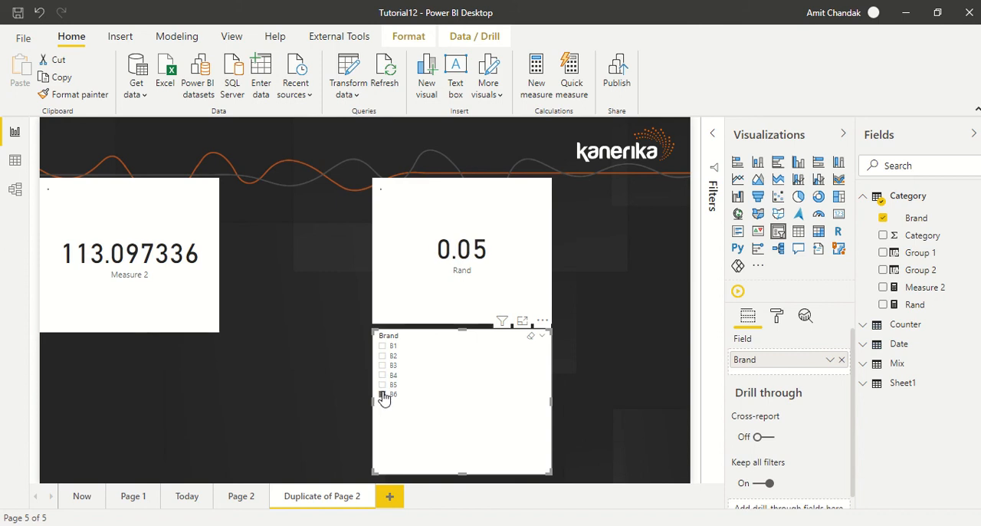
left_click(383, 366)
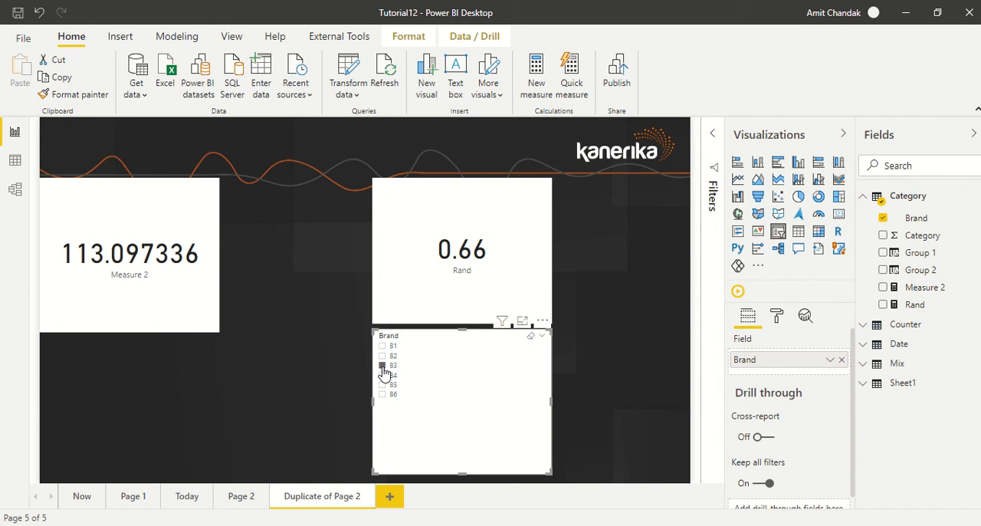
left_click(383, 366)
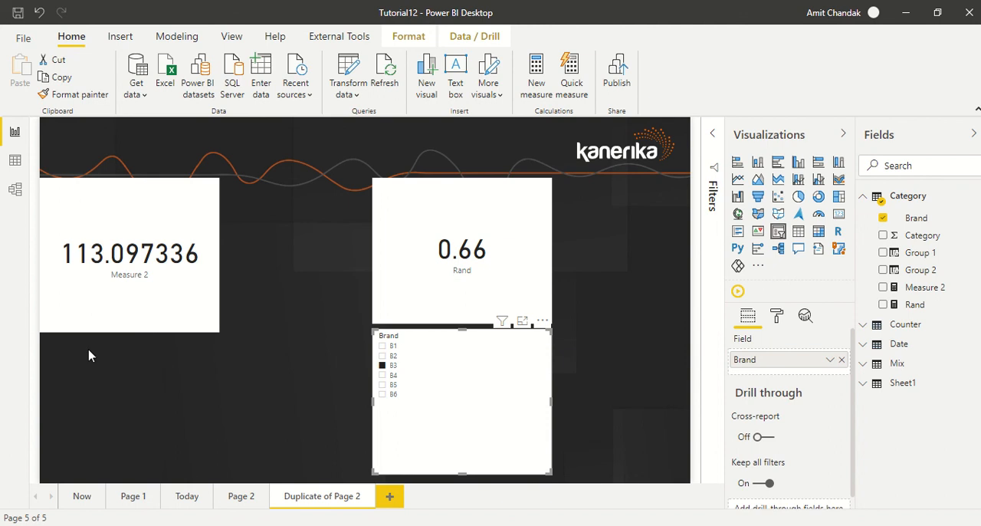
In the data view, add a calculated column to the Category table with the formula Column = RAND().
left_click(16, 161)
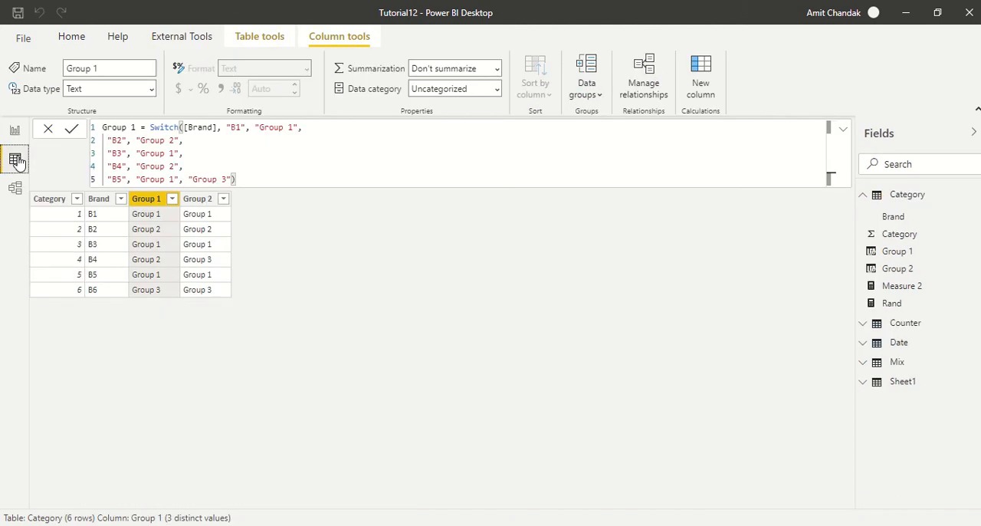
left_click(204, 203)
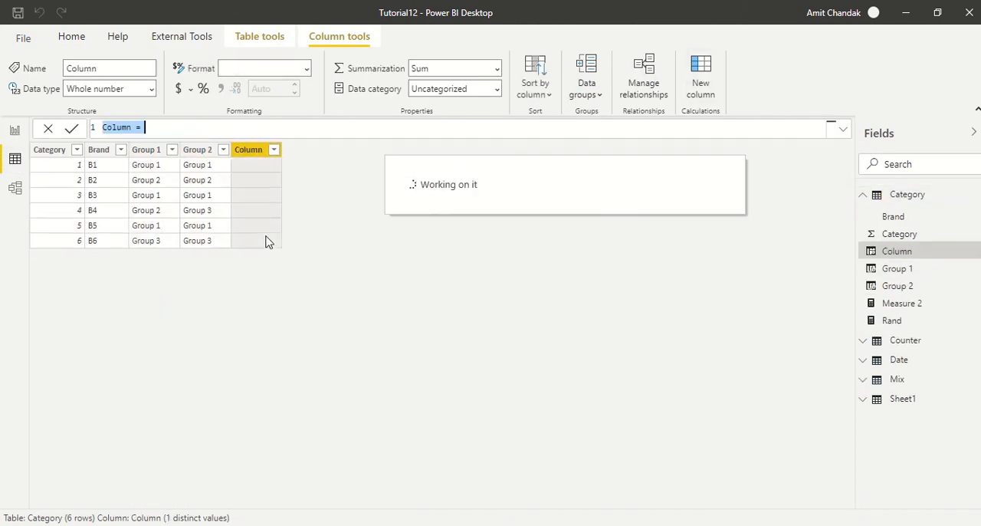
left_click(161, 126)
type("ran")
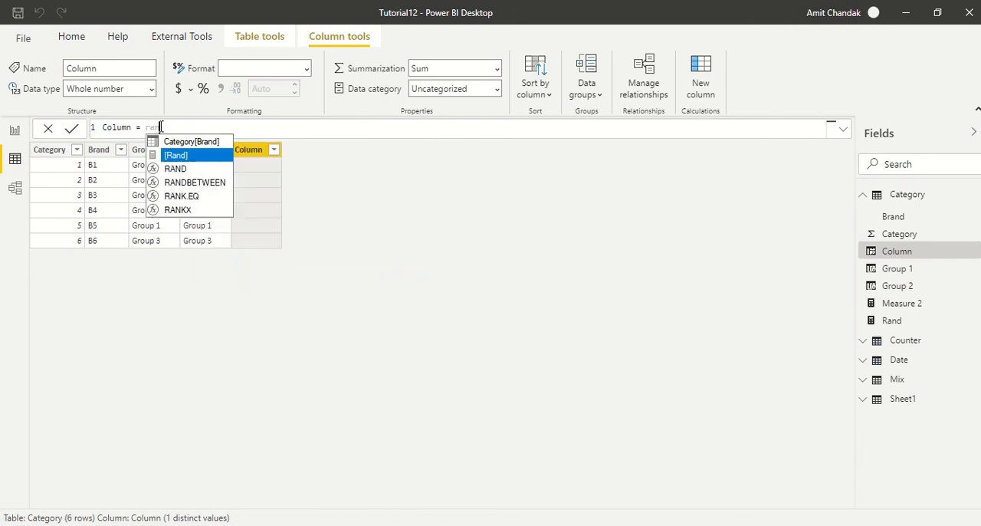
key("Down")
key("Tab")
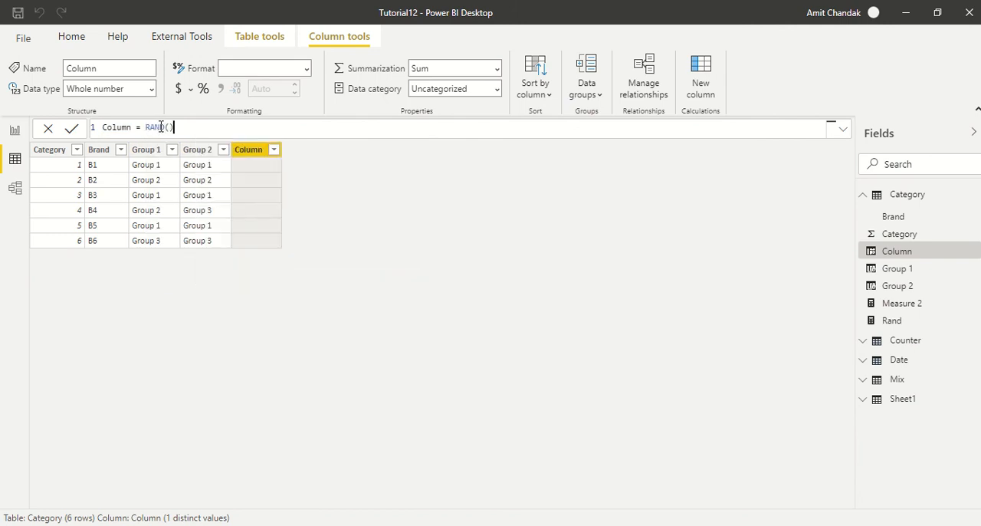
type(")")
key("Return")
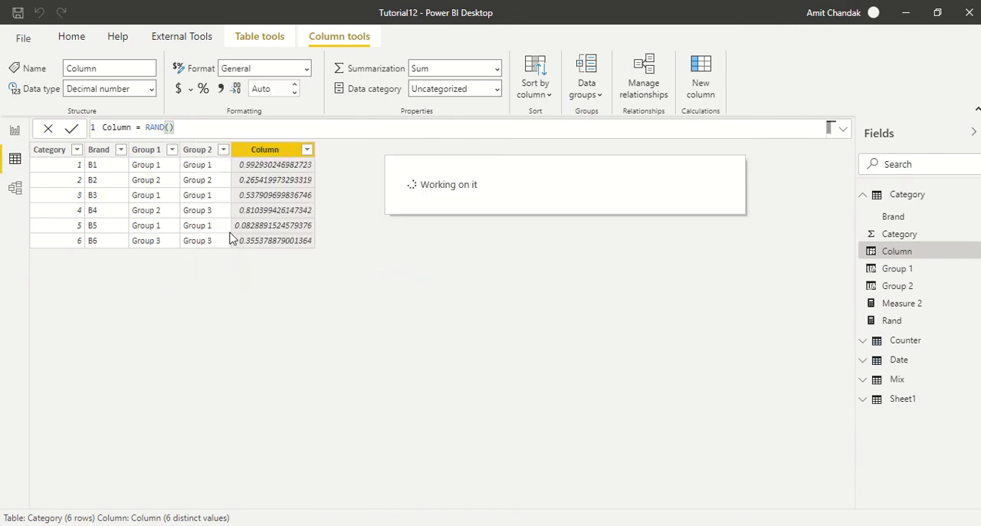
left_click(194, 150)
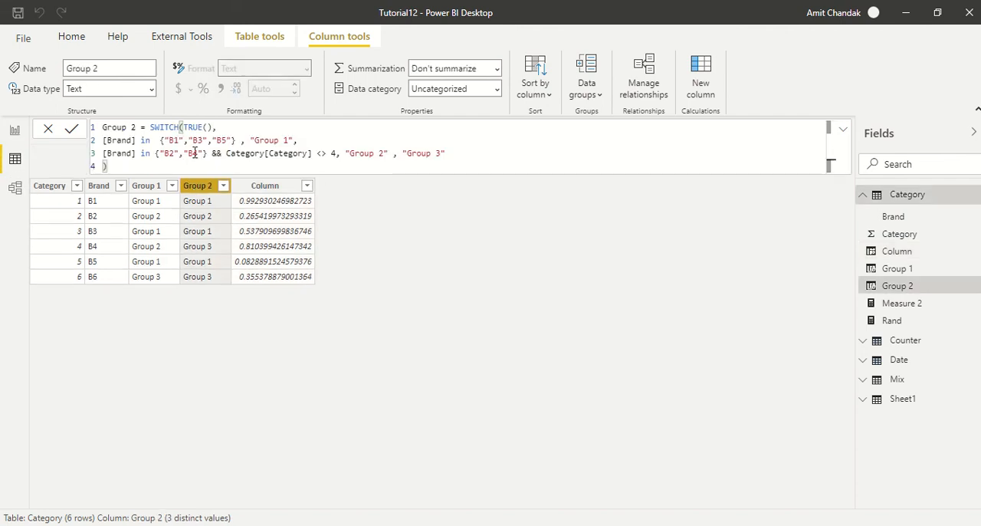
left_click(258, 192)
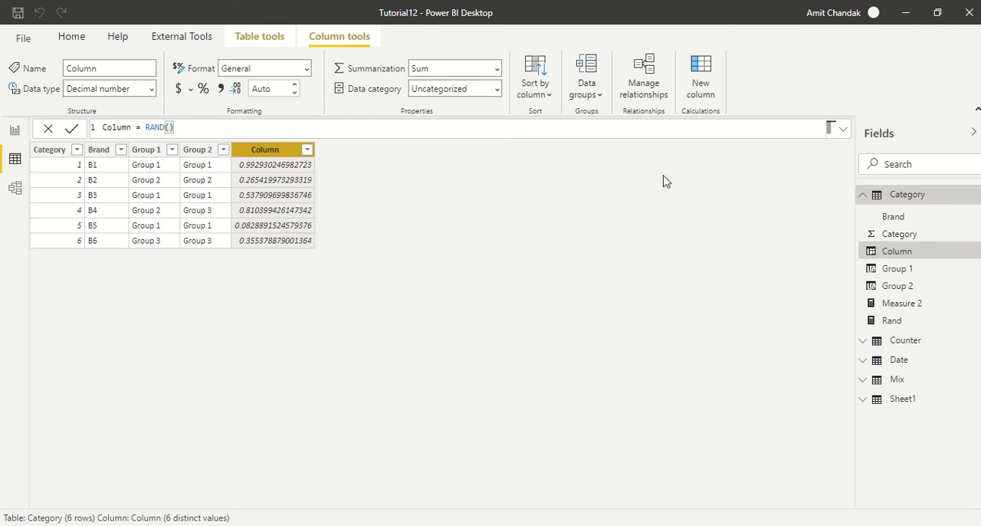
Add another calculated column to the Category table and name it Rand Between in its formula.
left_click(700, 88)
left_click_drag(145, 132, 81, 131)
type("Rand Be")
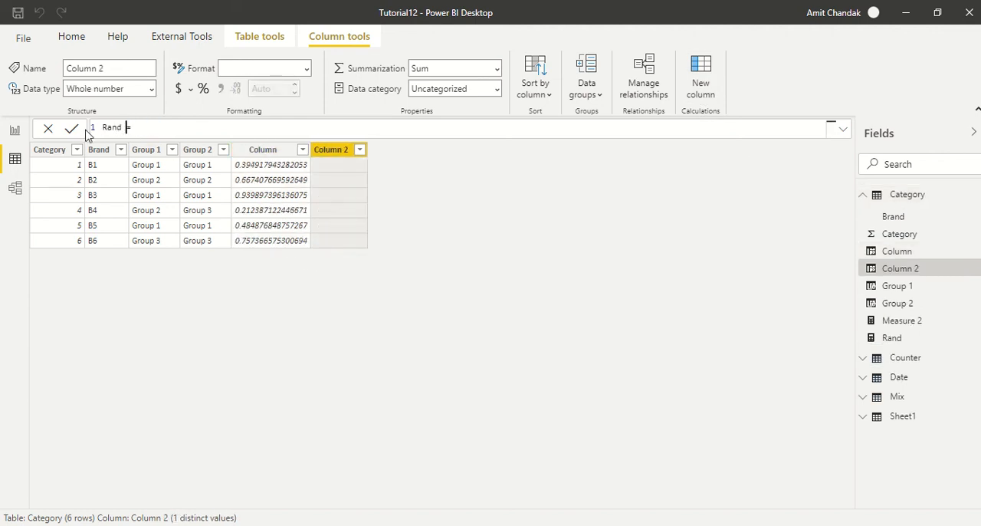
type("ttwe")
key("BackSpace")
key("BackSpace")
key("BackSpace")
type("ween= ran")
Define the Rand Between column with the expression RANDBETWEEN(1,10) and commit the formula.
key("Down")
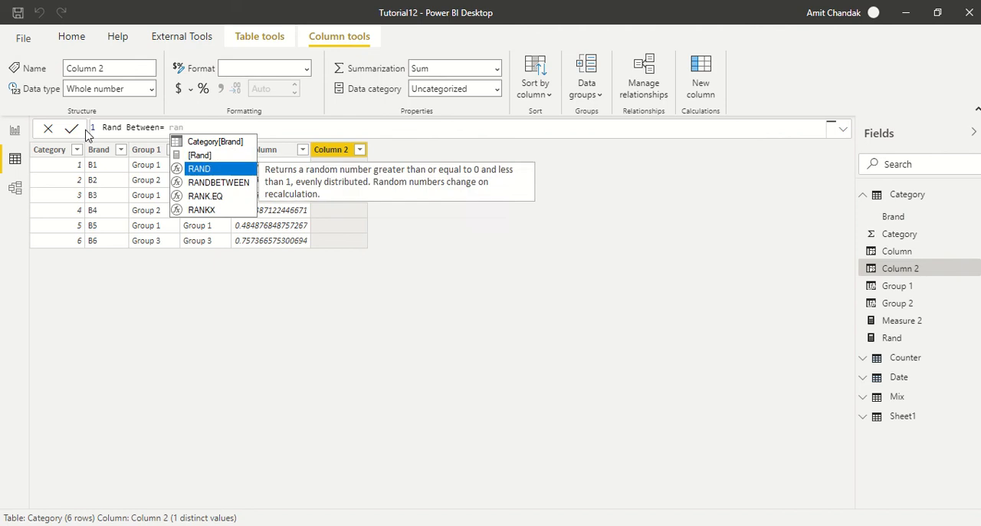
key("Down")
key("Tab")
type("(")
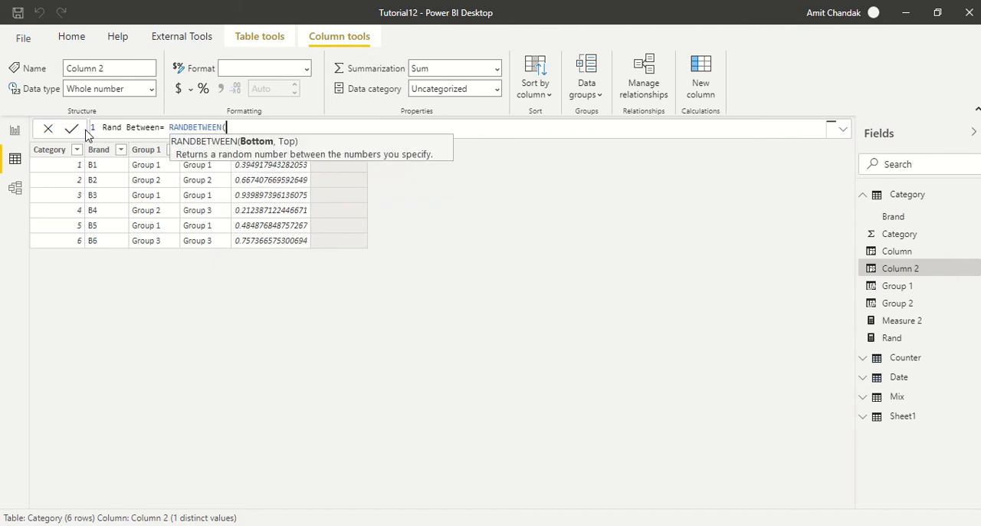
type("1,10)")
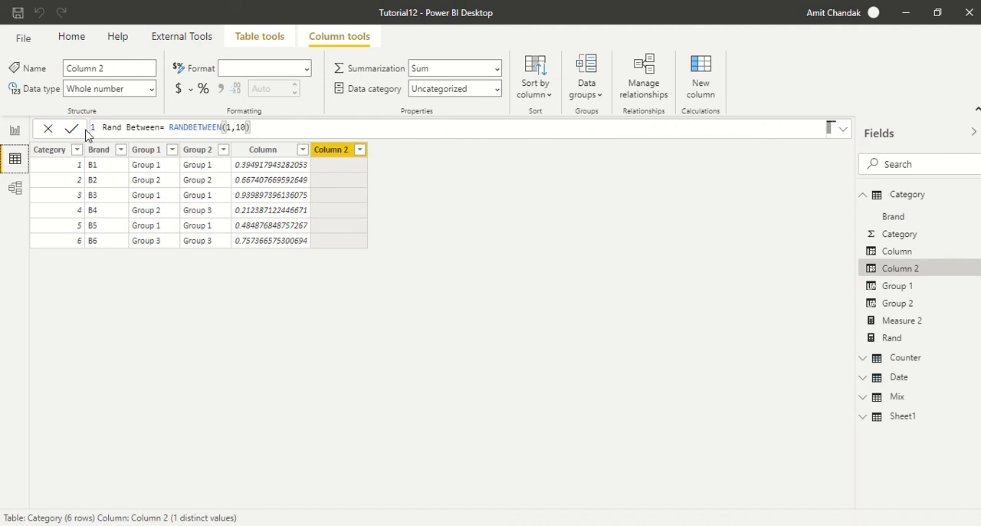
left_click(72, 128)
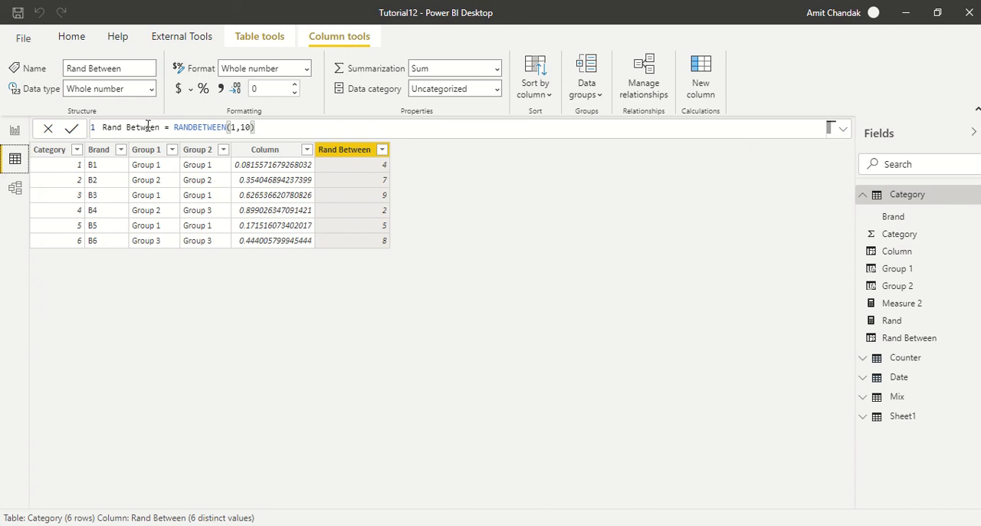
Rewrite the Rand Between formula as var _1 = CALCULATE(RANDBETWEEN(1,10) ) return _1 and commit it.
double_click(175, 127)
type("var _")
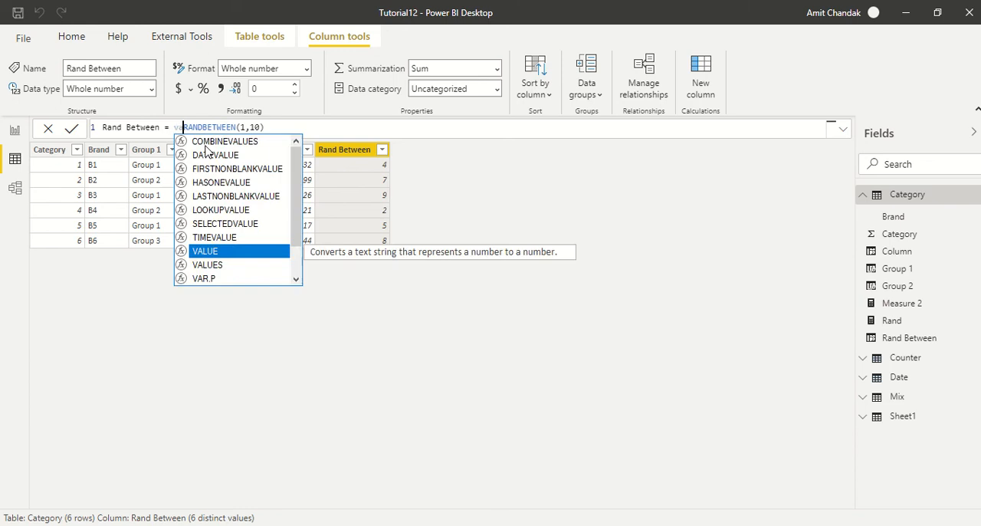
type("1 = ")
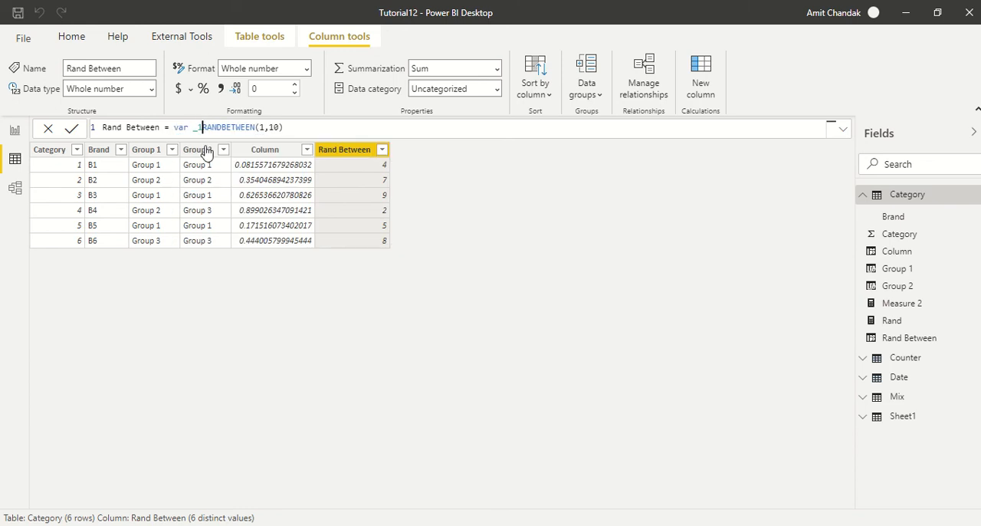
type("CALCULATE(")
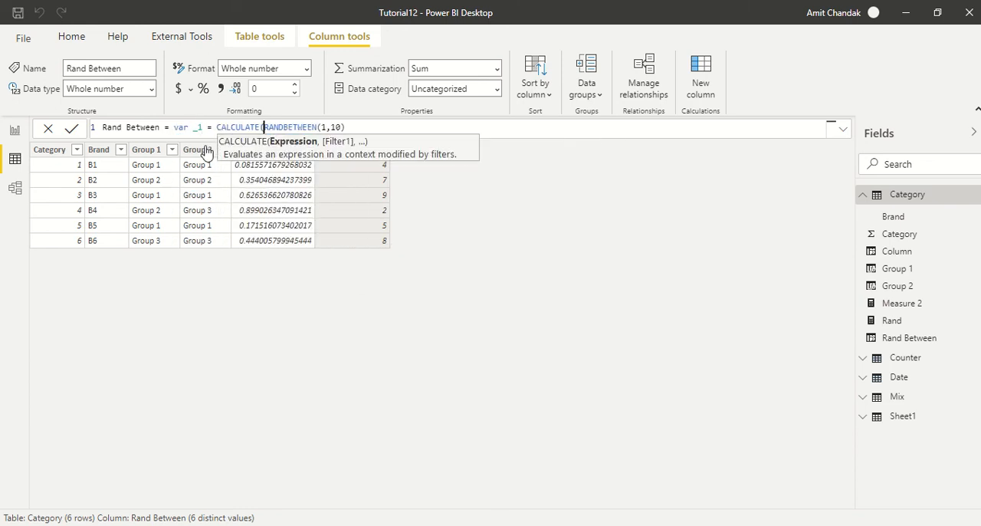
left_click(353, 127)
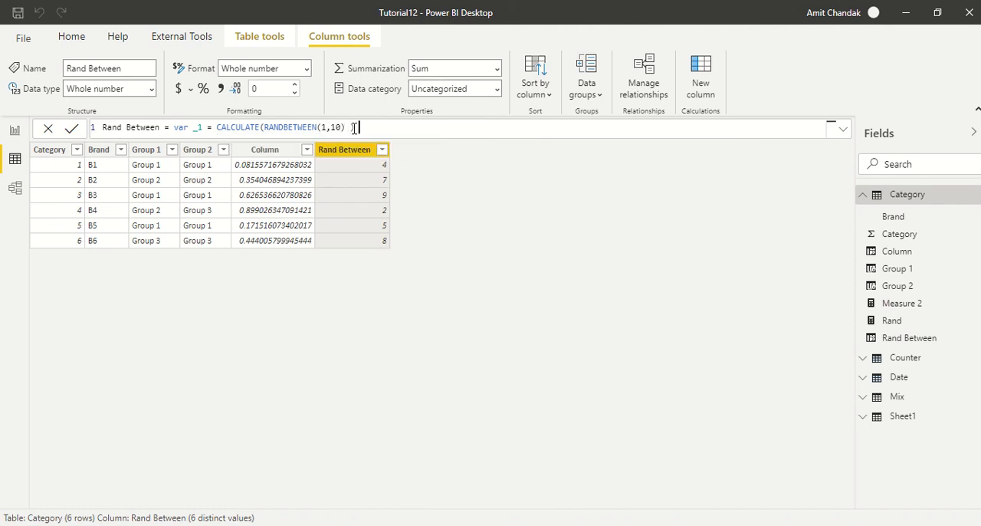
type("return _1")
key("Return")
left_click(469, 220)
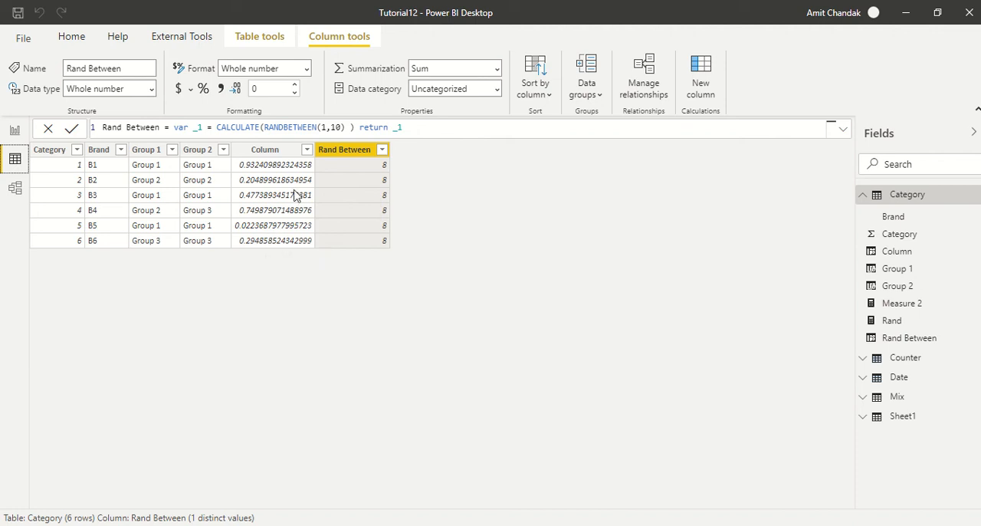
Rename the Rand Between column to Rand Between1 in its formula, keeping the expression.
left_click(164, 127)
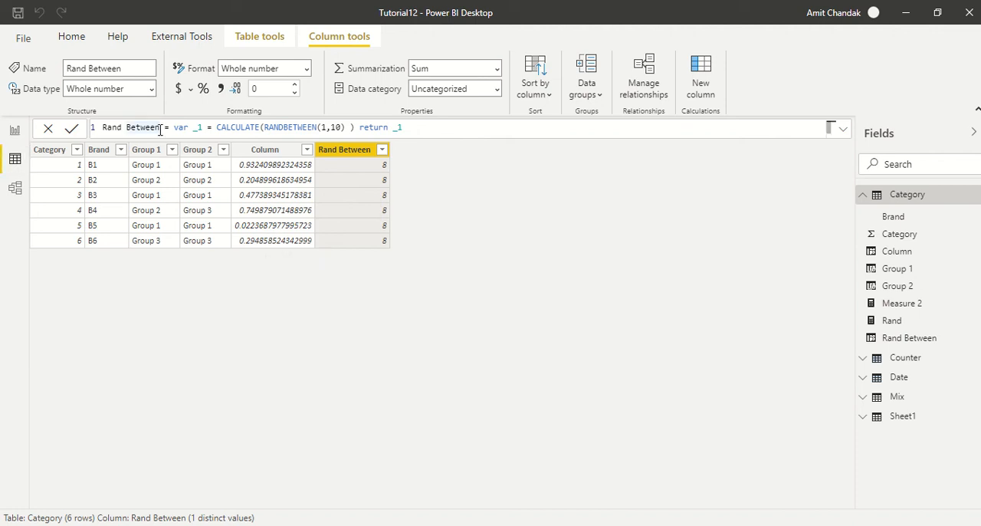
type("1")
key("Return")
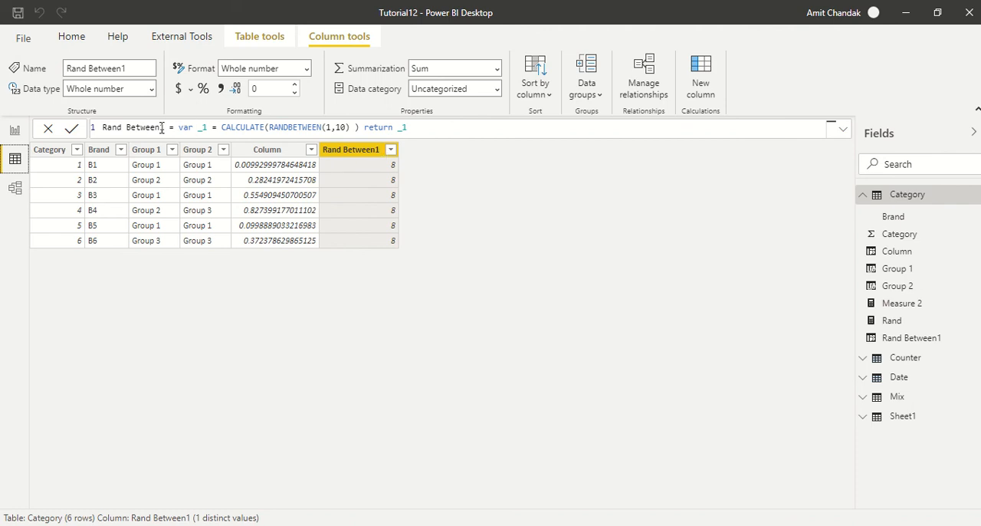
Shorten the Rand Between1 column's name to Rand 1 in its formula and return to the report page.
left_click_drag(164, 127, 131, 128)
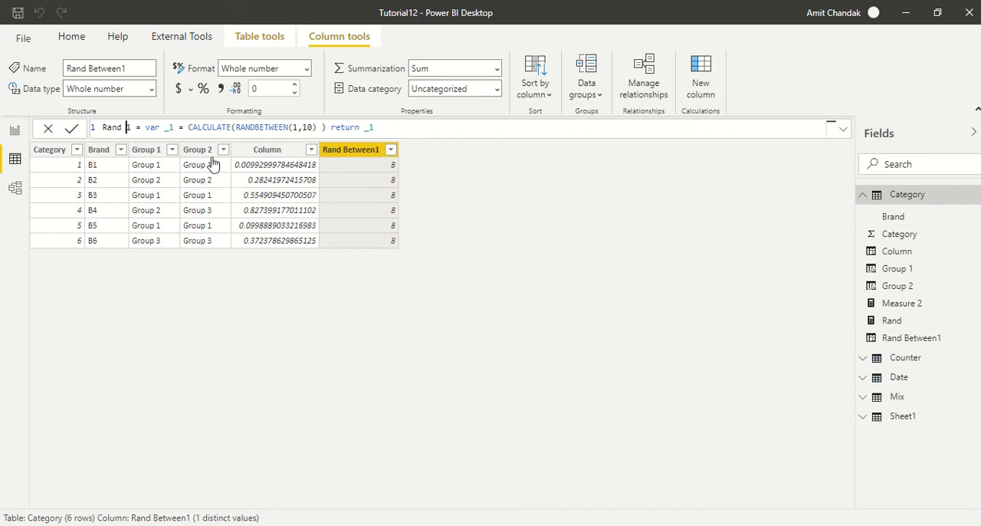
key("BackSpace")
key("Return")
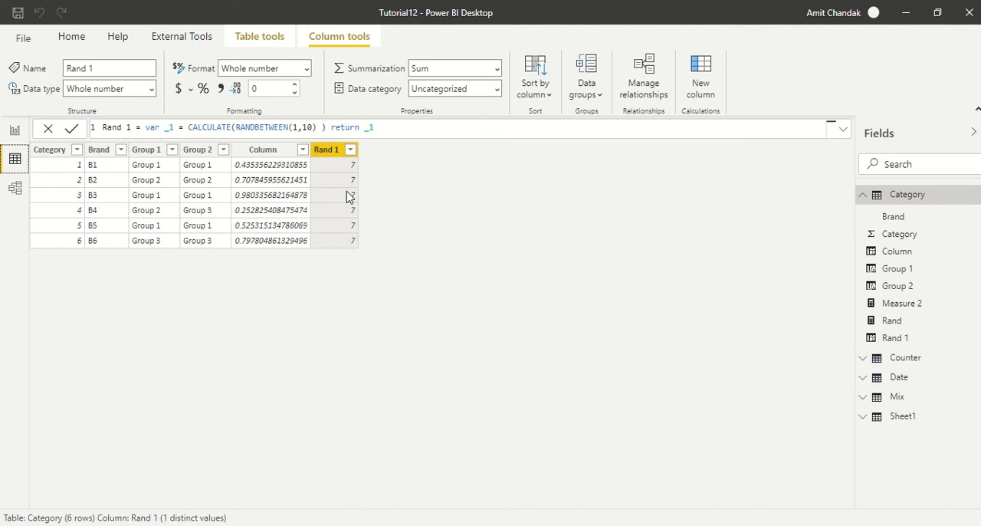
left_click(15, 130)
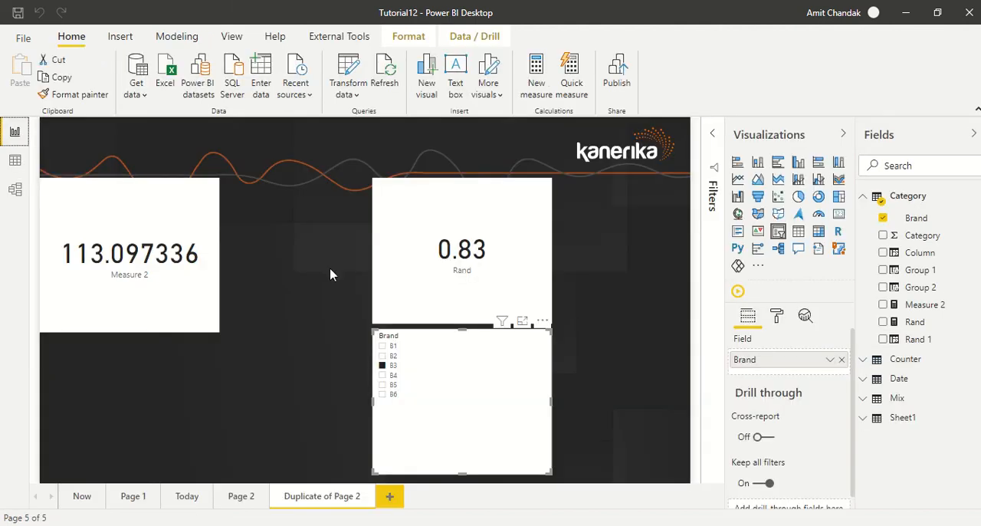